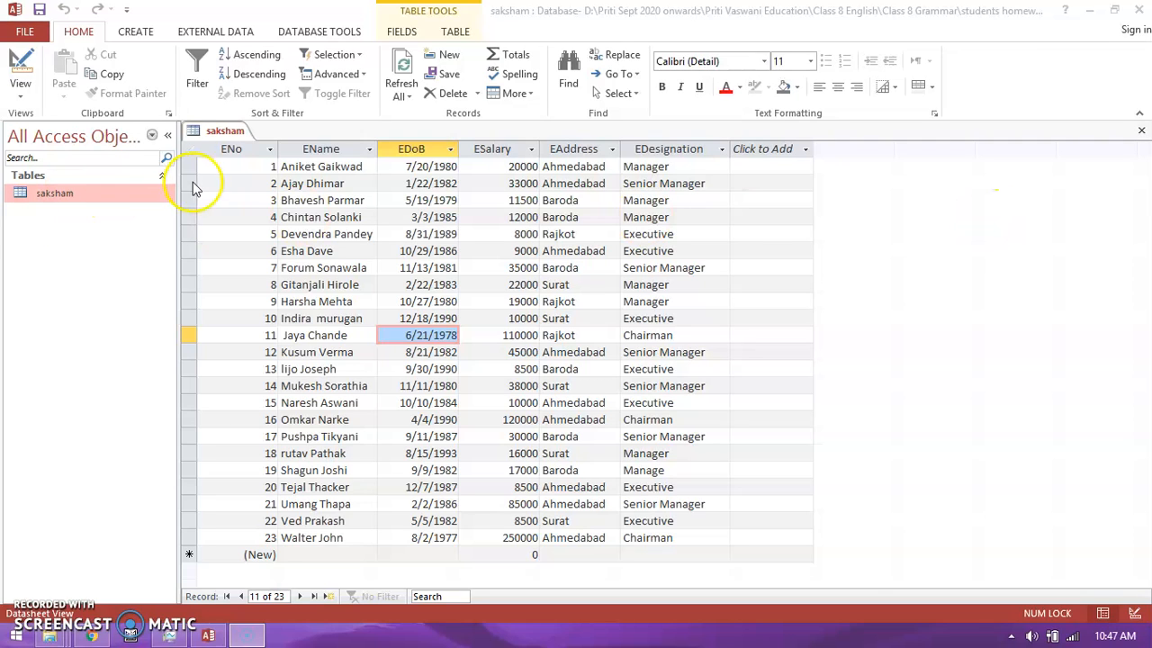
Try to delete the ENo value of the first record in the saksham table
{"action": "left_click", "coordinate": [266, 168]}
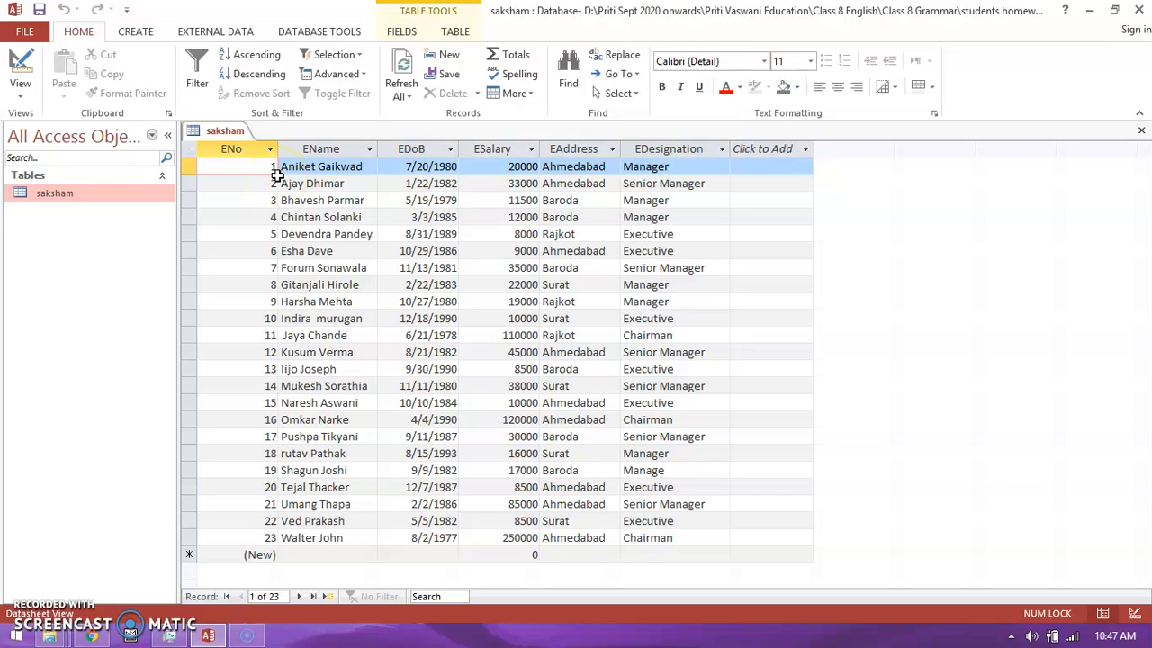
{"action": "key", "text": "Delete"}
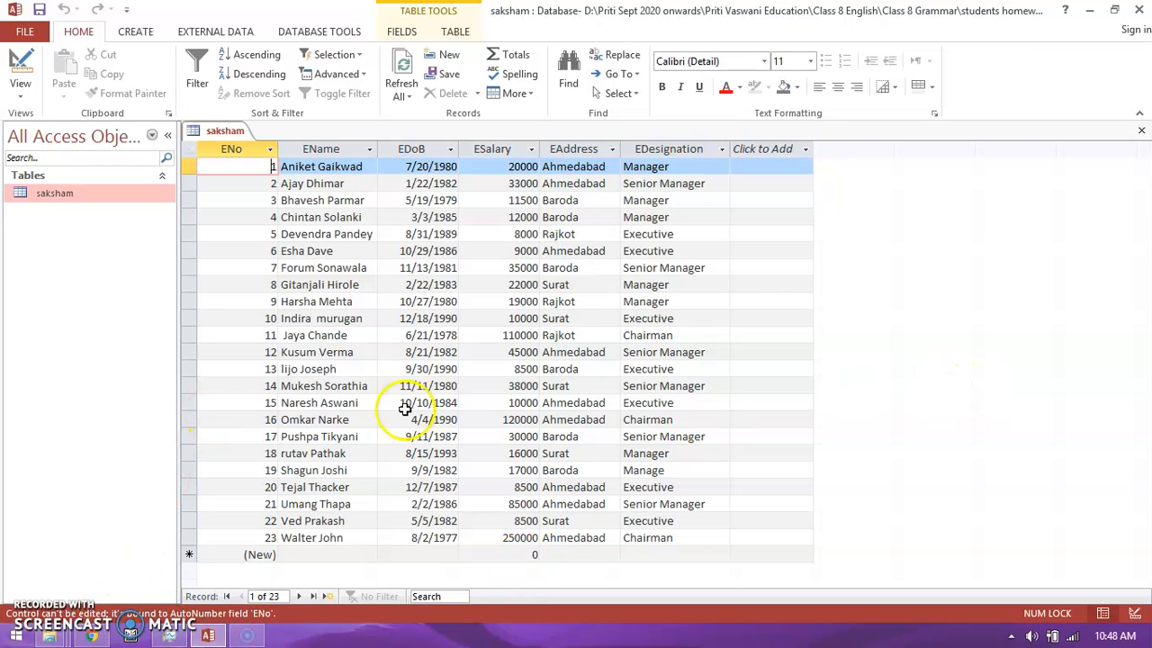
Create a blank query in Design view and add the saksham table as its source
{"action": "left_click", "coordinate": [137, 33]}
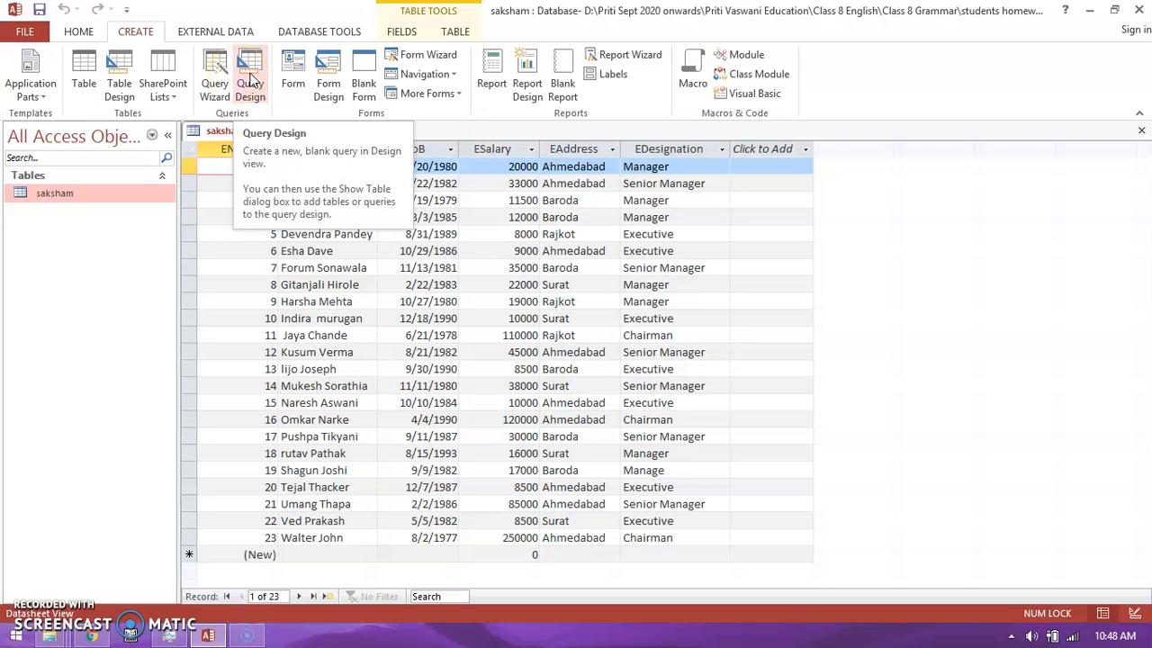
{"action": "left_click", "coordinate": [251, 81]}
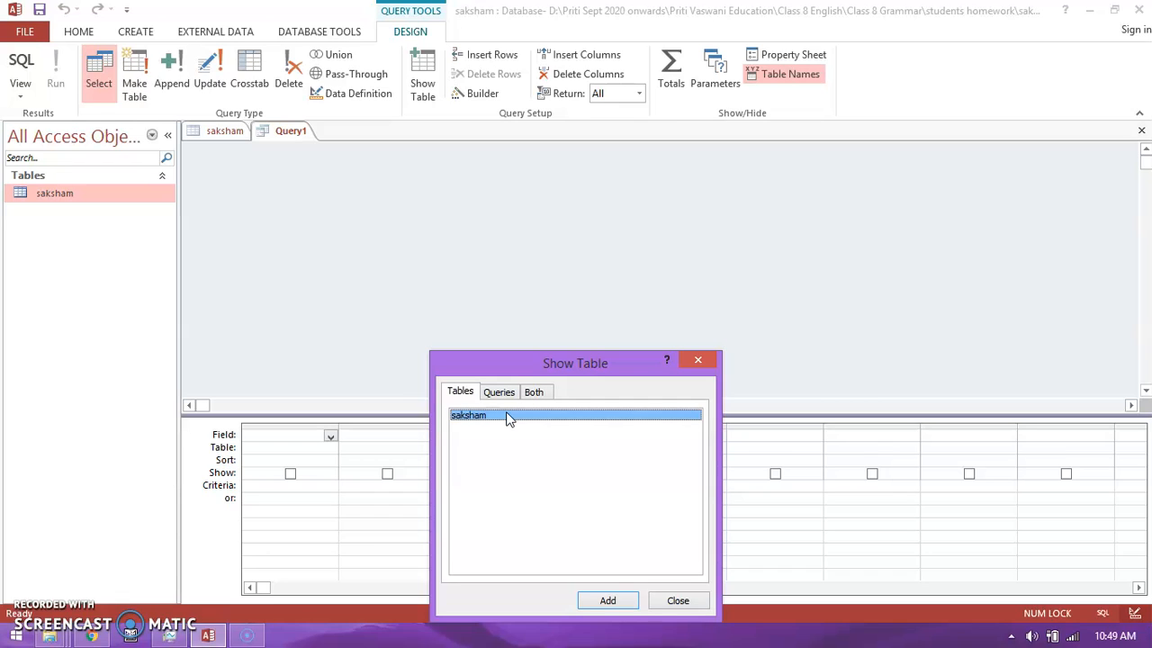
{"action": "left_click", "coordinate": [598, 600]}
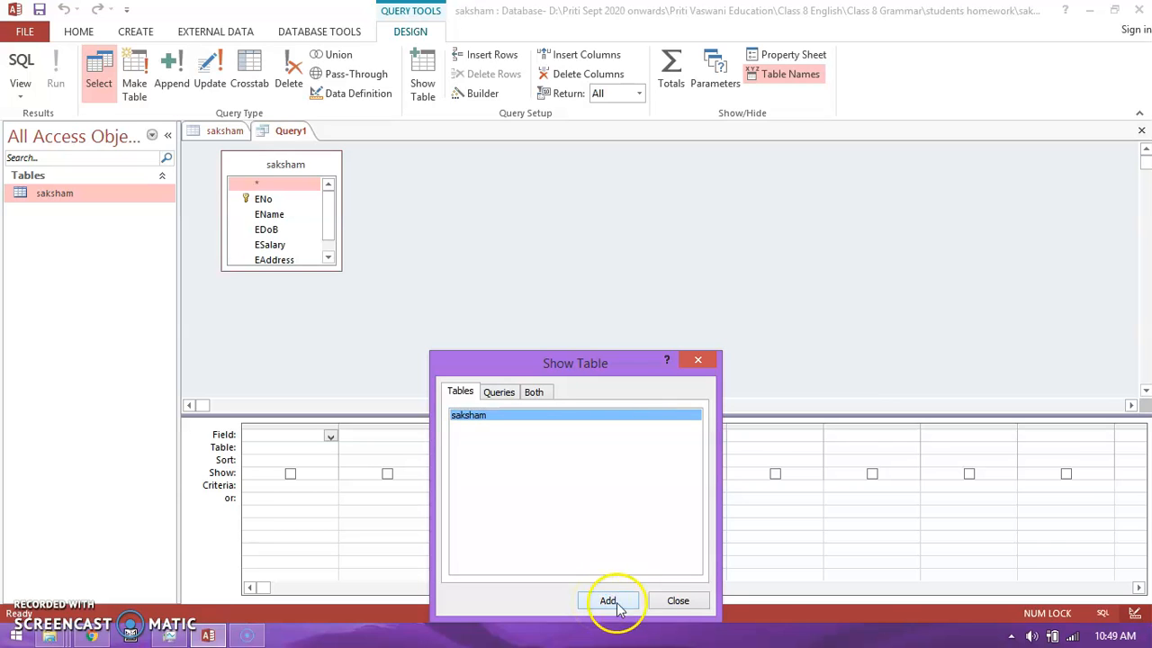
{"action": "left_click", "coordinate": [682, 600]}
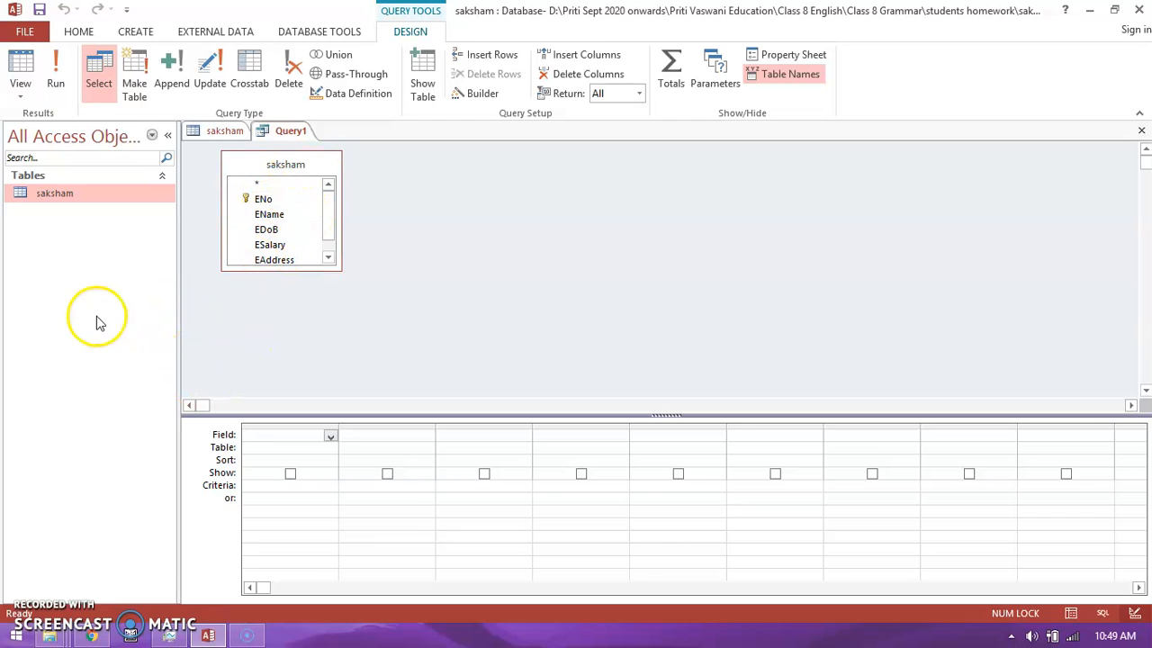
Add the fields ENo, EName, EDoB, ESalary, EAddress and EDesignation to the query design grid in that order
{"action": "left_click", "coordinate": [278, 200]}
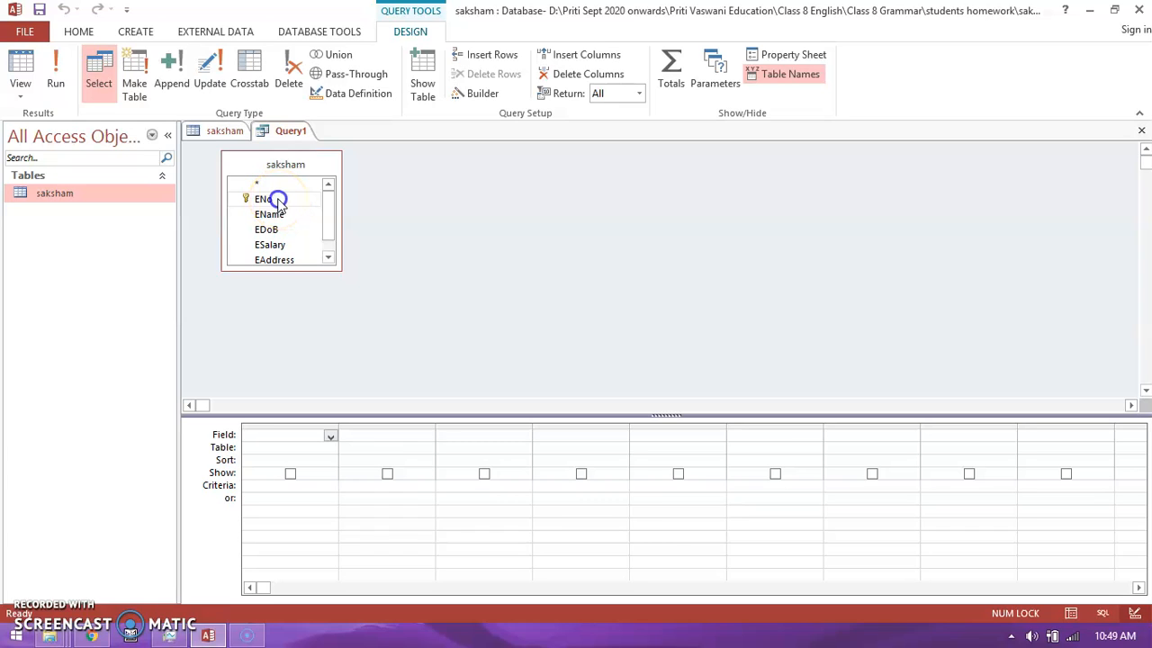
{"action": "left_click_drag", "start_coordinate": [278, 200], "coordinate": [304, 433]}
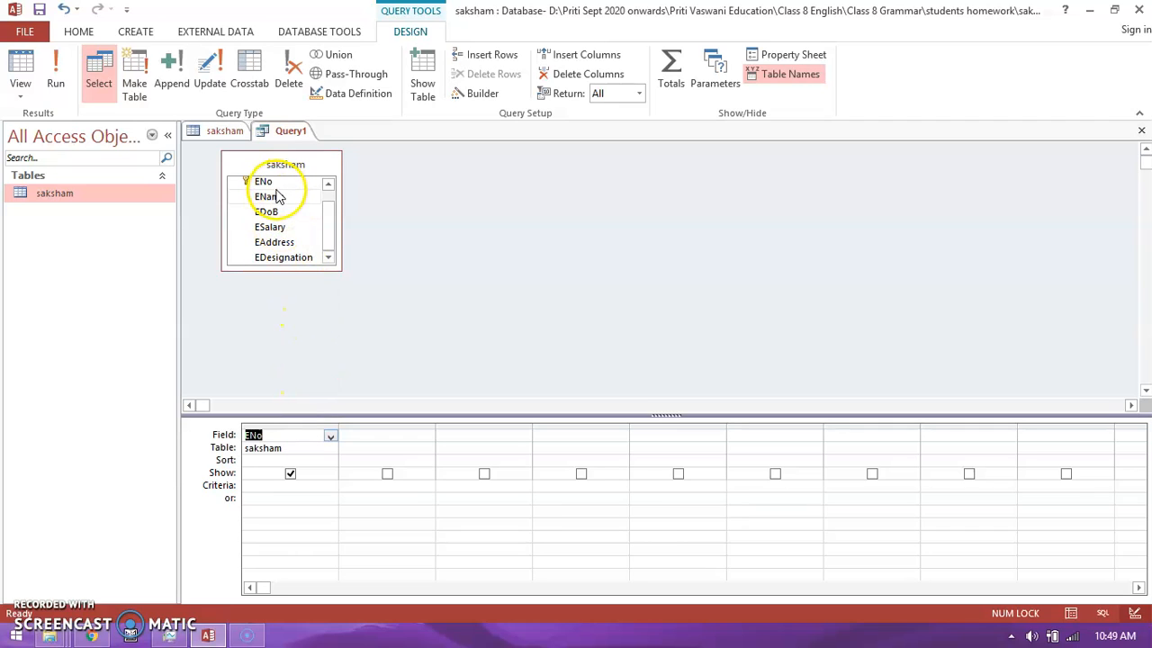
{"action": "left_click_drag", "start_coordinate": [273, 200], "coordinate": [376, 433]}
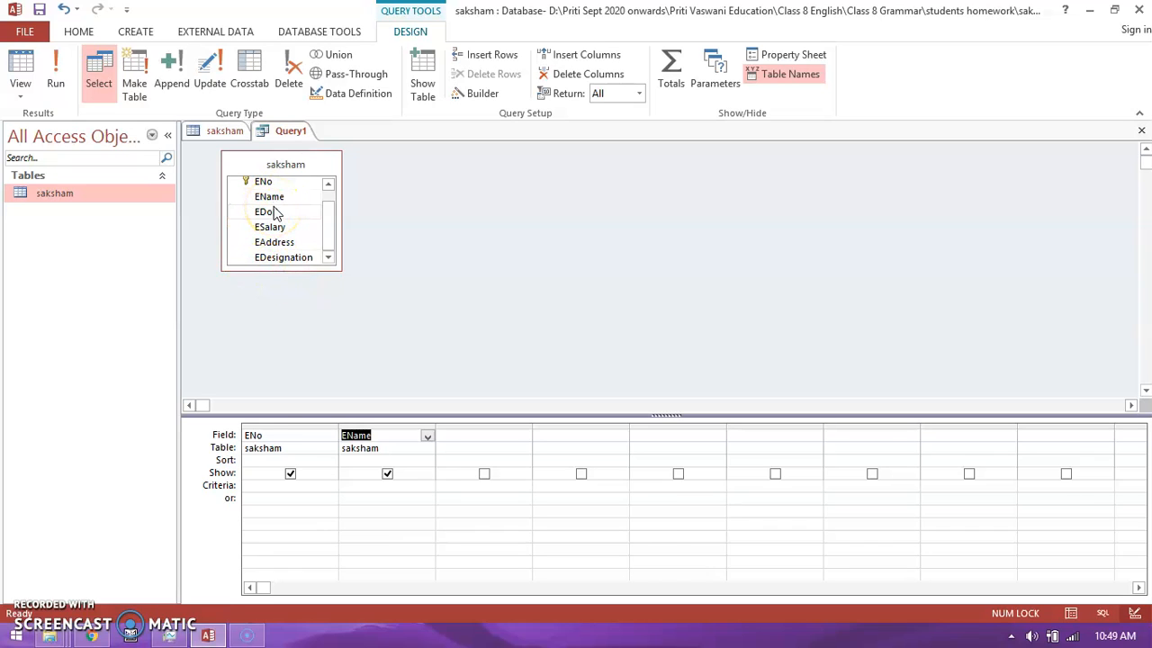
{"action": "left_click_drag", "start_coordinate": [276, 212], "coordinate": [476, 434]}
{"action": "left_click_drag", "start_coordinate": [270, 227], "coordinate": [569, 450]}
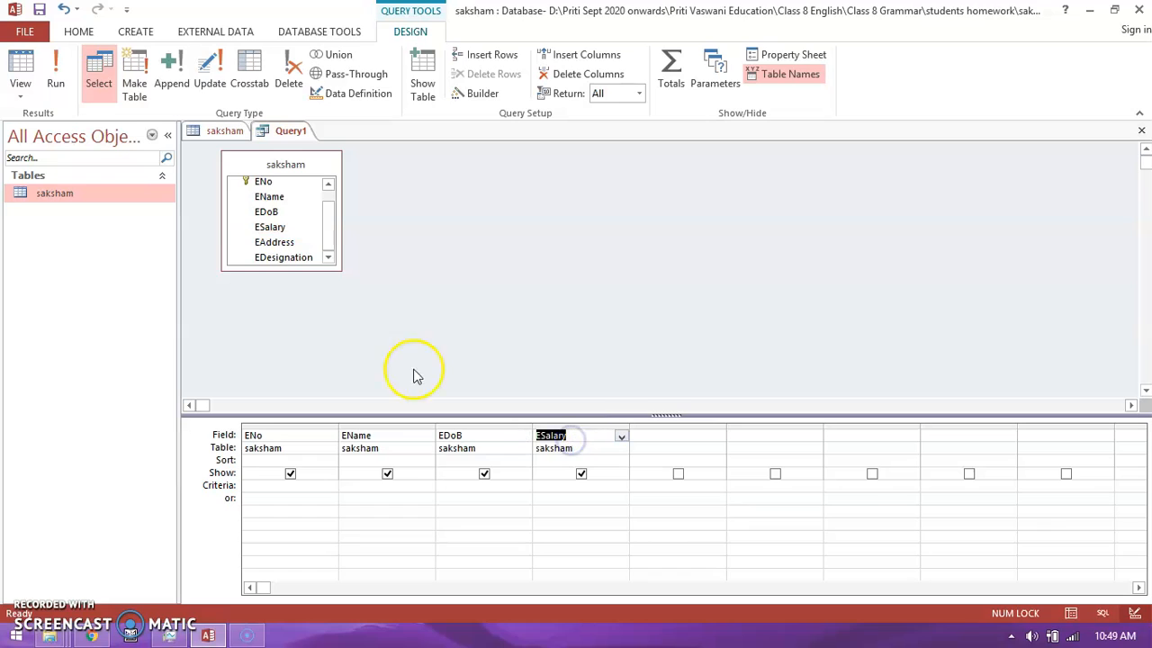
{"action": "left_click", "coordinate": [283, 240]}
{"action": "left_click_drag", "start_coordinate": [284, 241], "coordinate": [671, 440]}
{"action": "left_click_drag", "start_coordinate": [270, 258], "coordinate": [765, 436]}
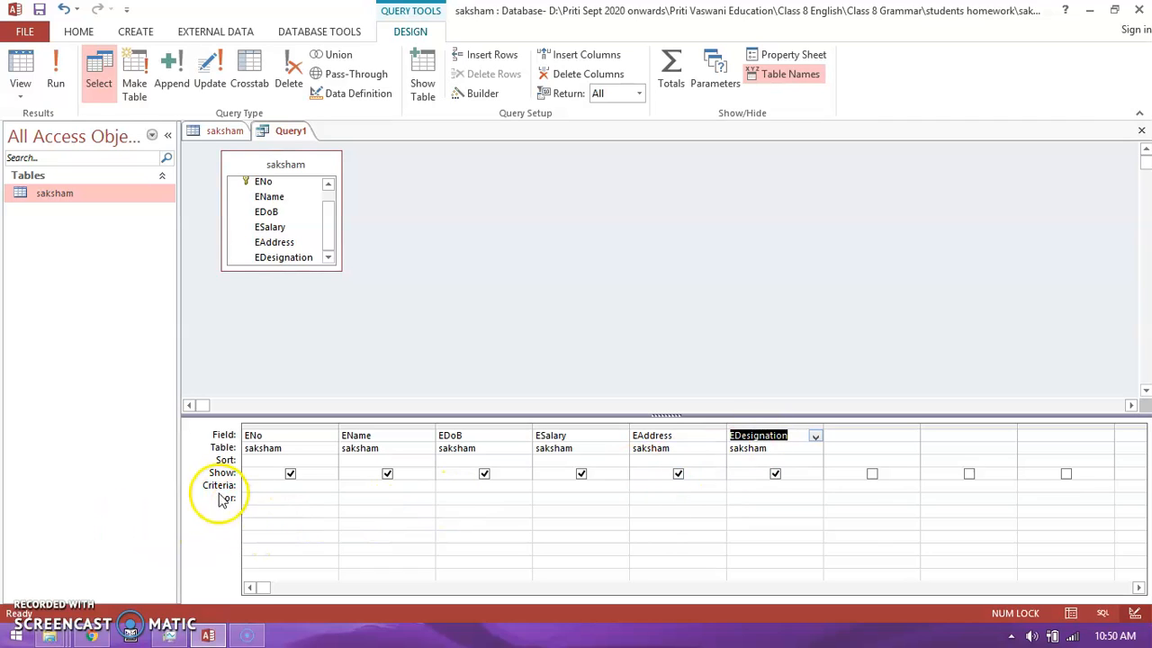
Set the criteria of the ESalary field to >10000
{"action": "left_click", "coordinate": [567, 485]}
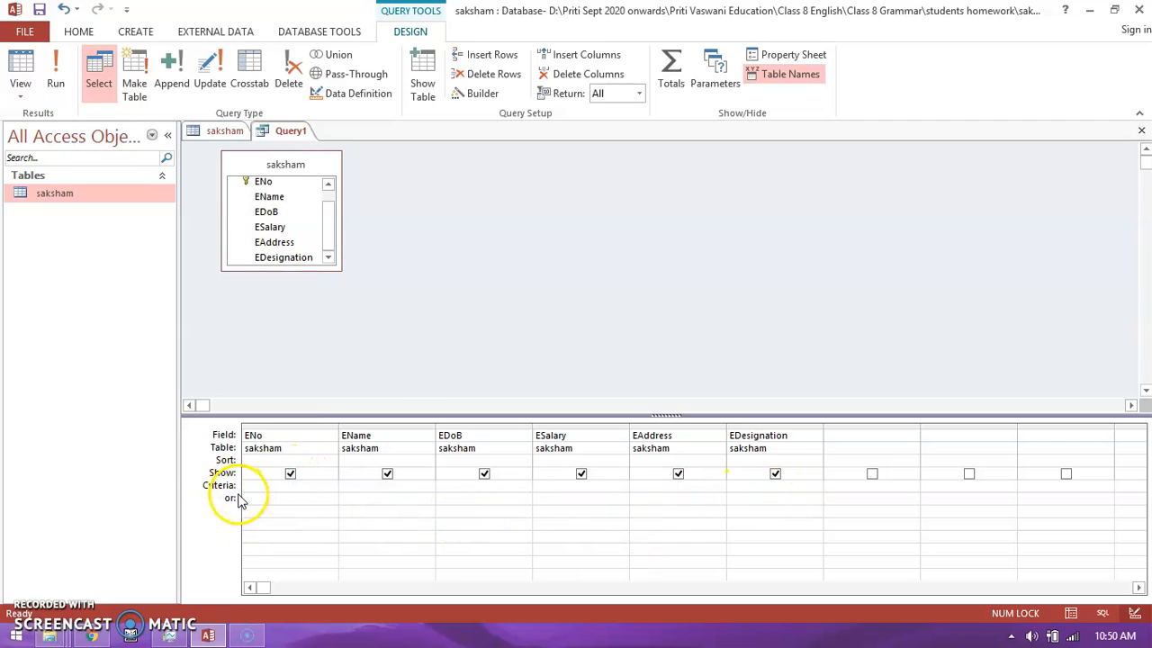
{"action": "left_click", "coordinate": [557, 487]}
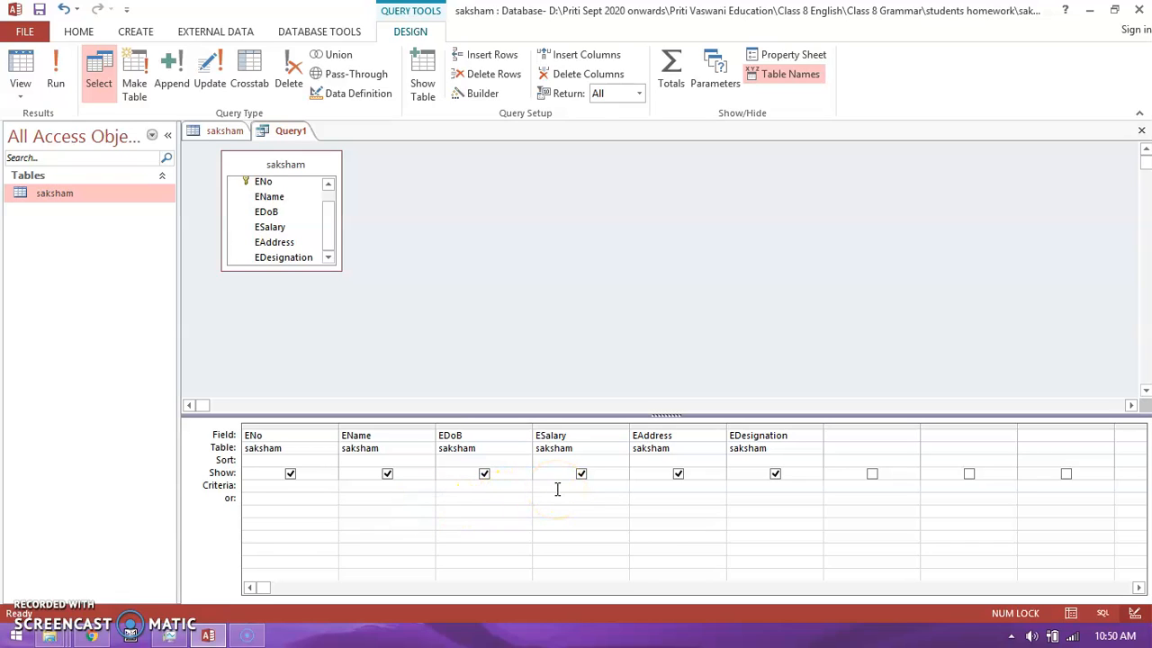
{"action": "type", "text": ">10000"}
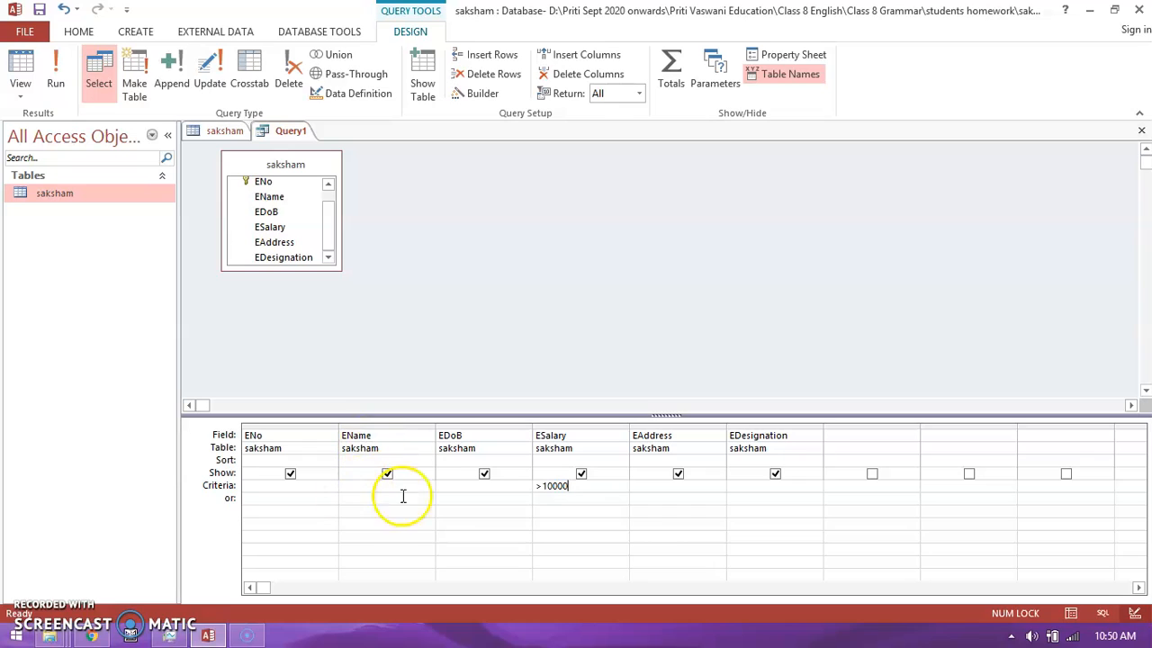
Exclude the EDoB and EAddress fields from the columns shown in the query results
{"action": "left_click", "coordinate": [484, 473]}
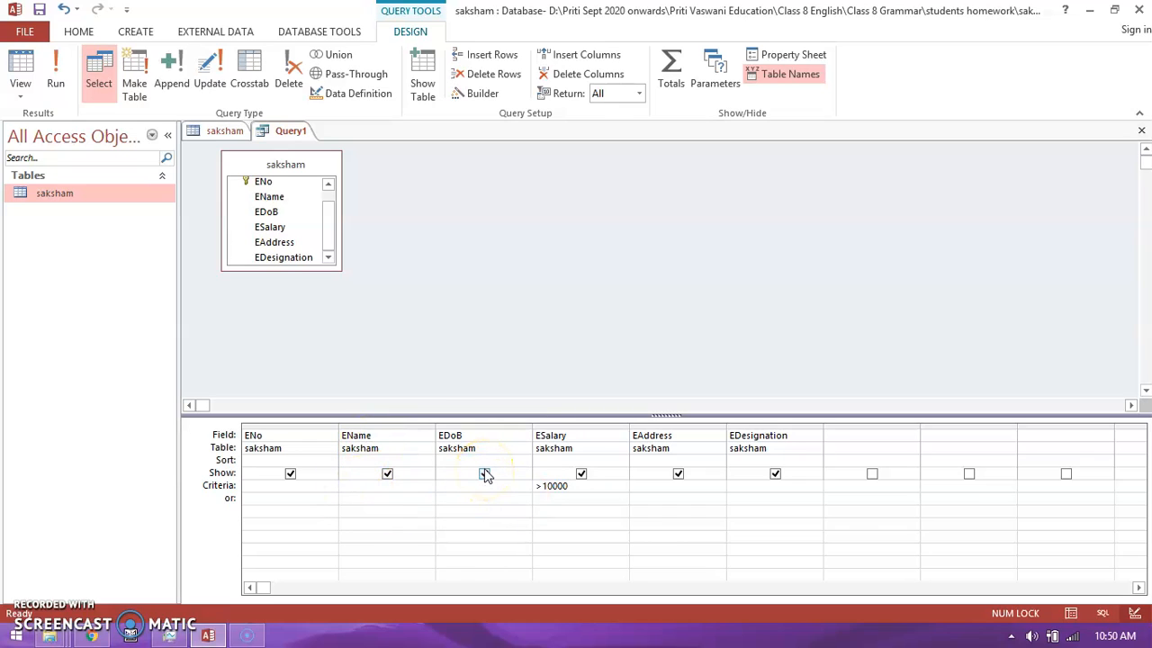
{"action": "left_click", "coordinate": [485, 474]}
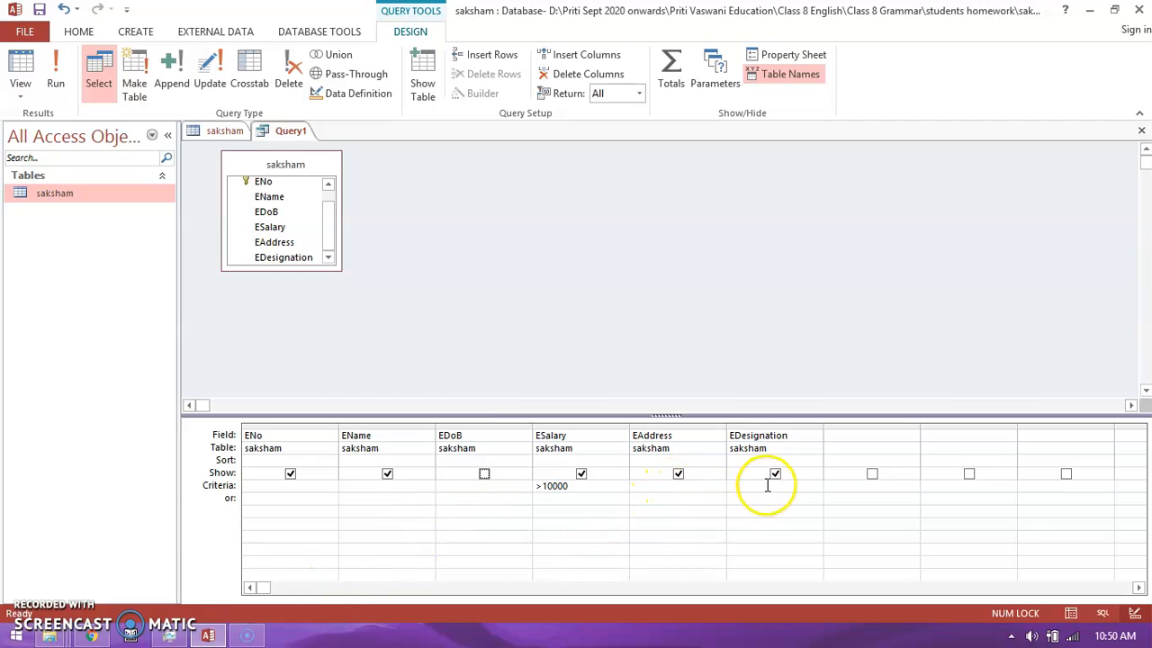
{"action": "left_click", "coordinate": [679, 477]}
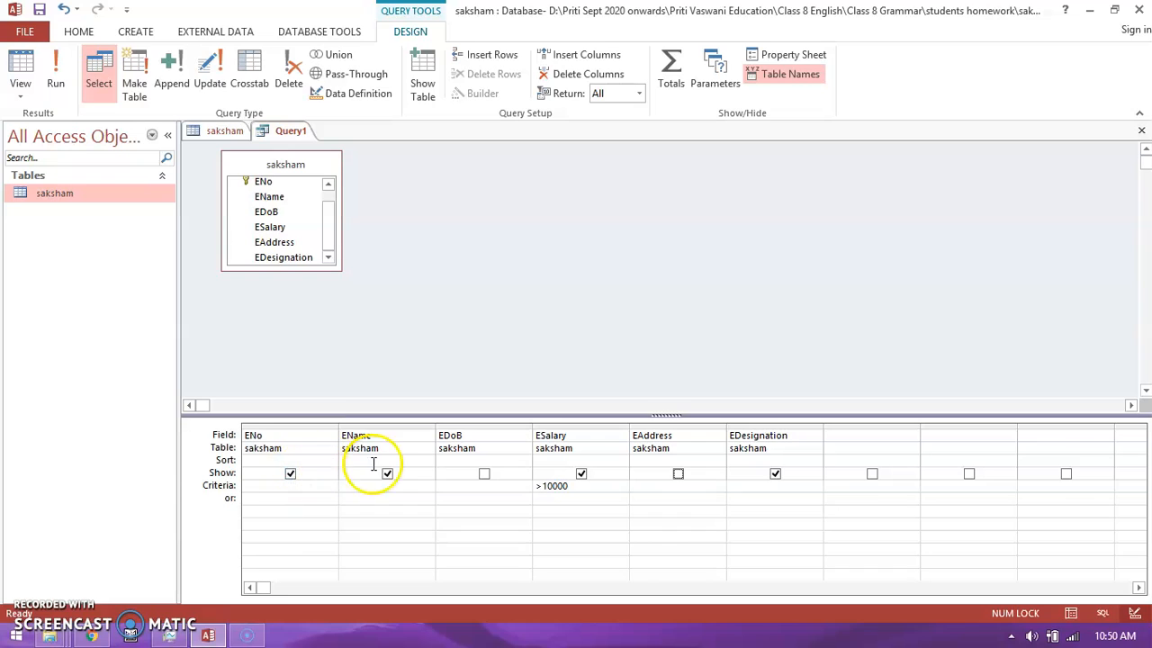
Sort the query by the ESalary field in ascending order
{"action": "left_click", "coordinate": [572, 459]}
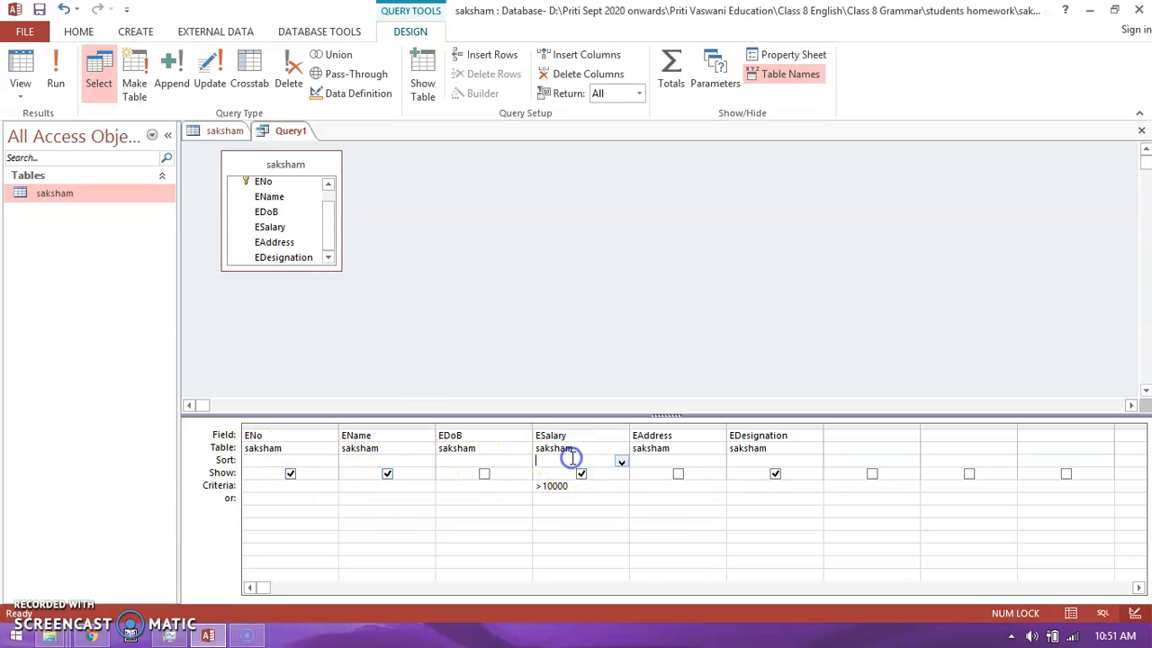
{"action": "left_click", "coordinate": [623, 462]}
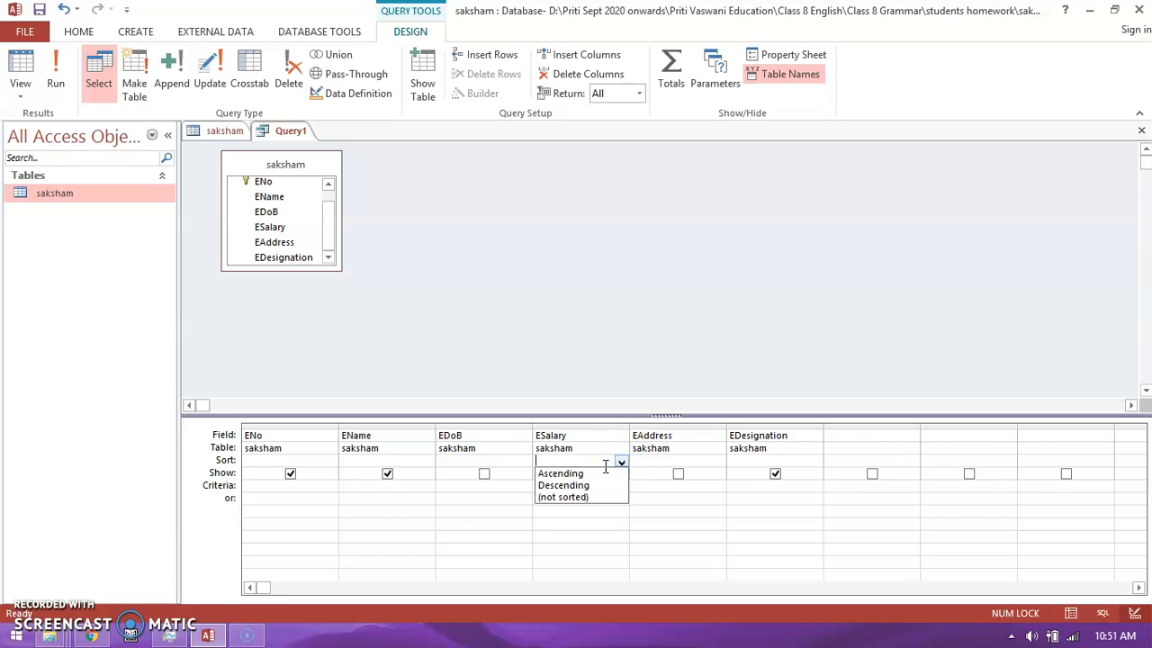
{"action": "left_click", "coordinate": [591, 474]}
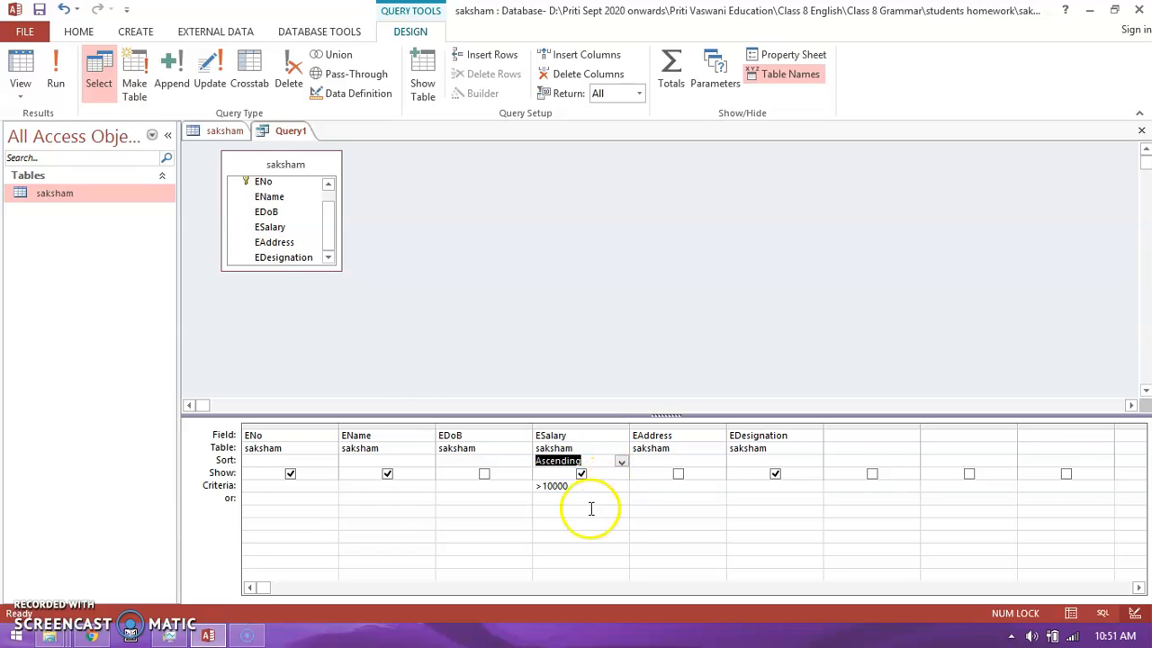
Save the query under the name Query-saksham and run it
{"action": "left_click", "coordinate": [39, 12]}
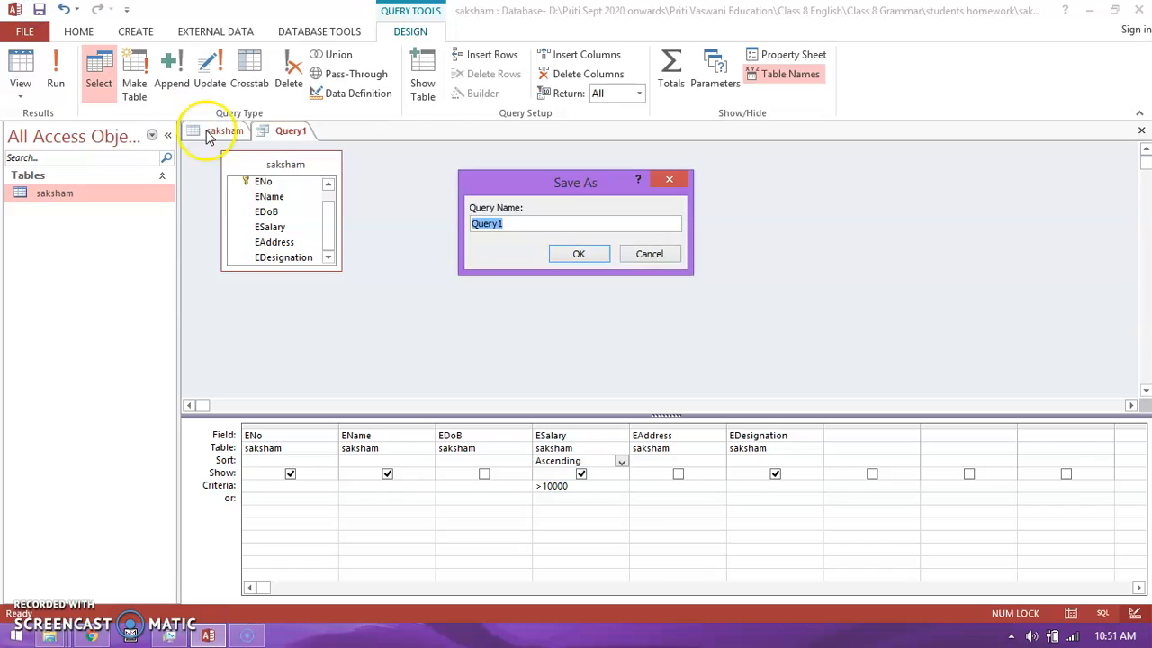
{"action": "left_click", "coordinate": [522, 224]}
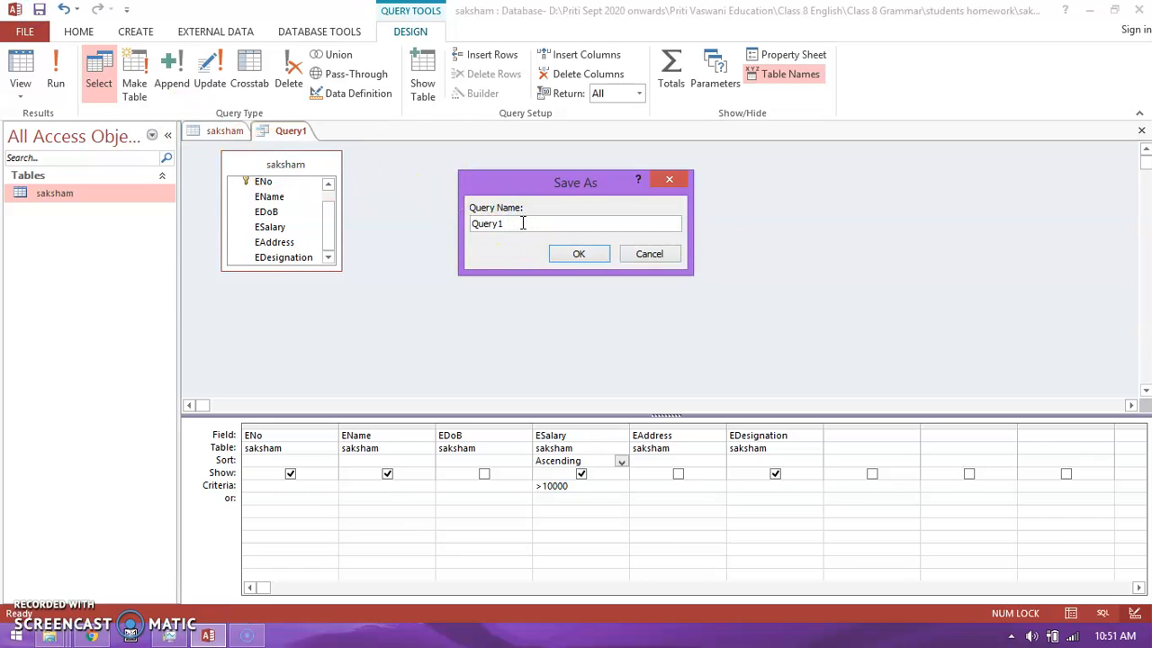
{"action": "key", "text": "BackSpace"}
{"action": "type", "text": "-saksham"}
{"action": "left_click", "coordinate": [574, 256]}
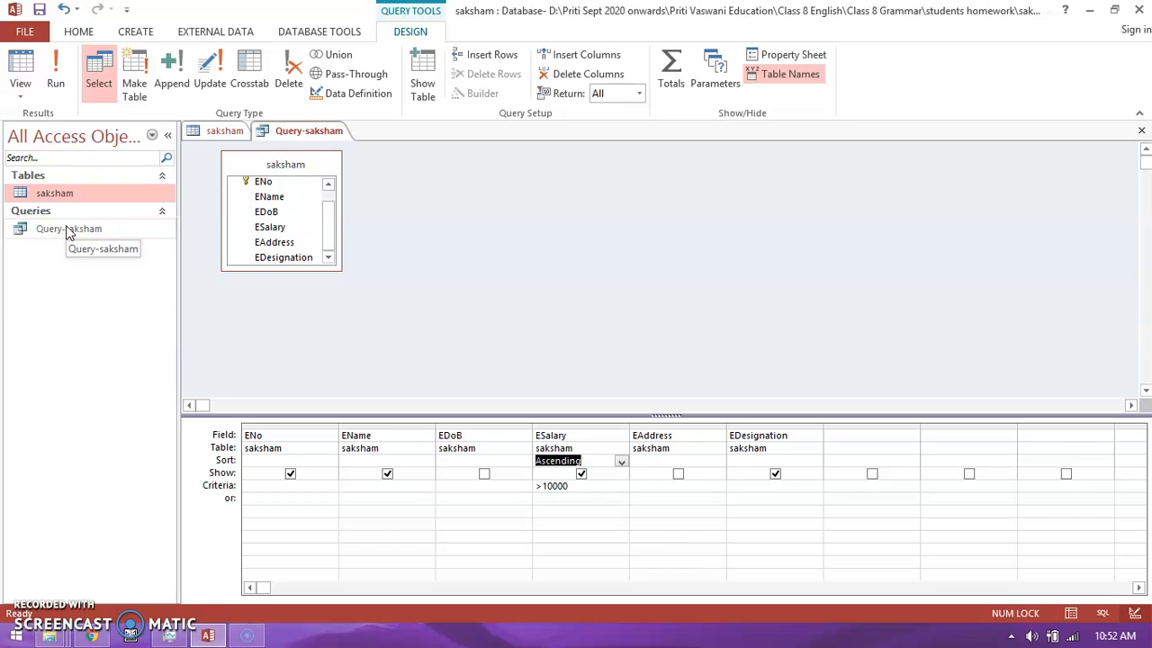
{"action": "left_click", "coordinate": [68, 229]}
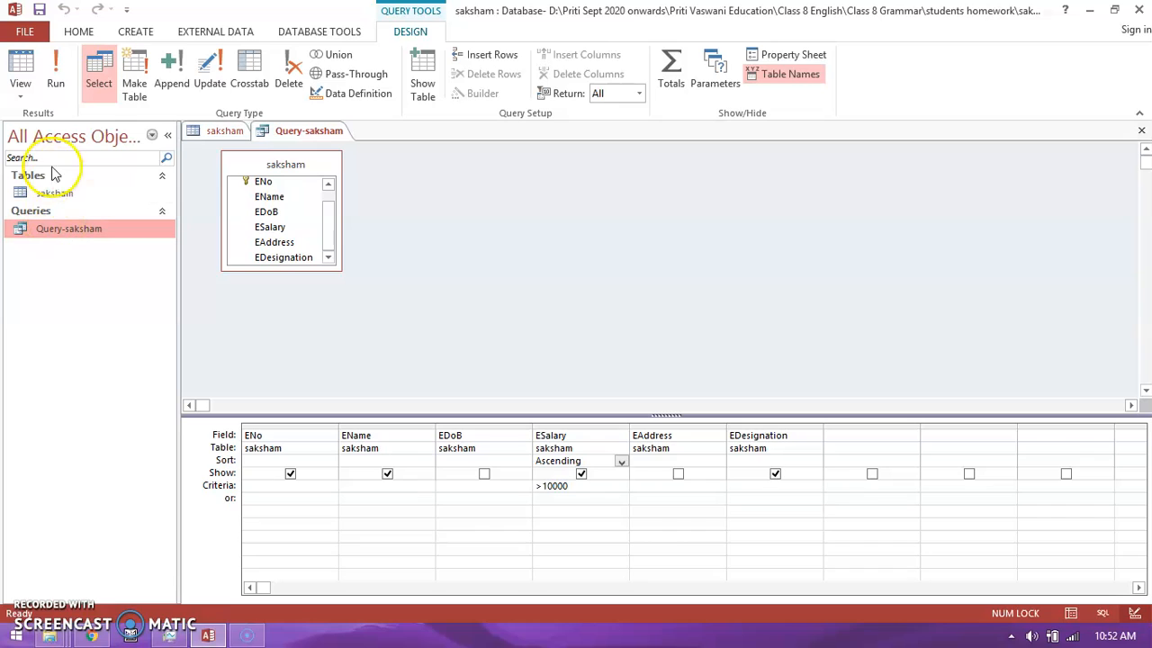
{"action": "left_click", "coordinate": [56, 86]}
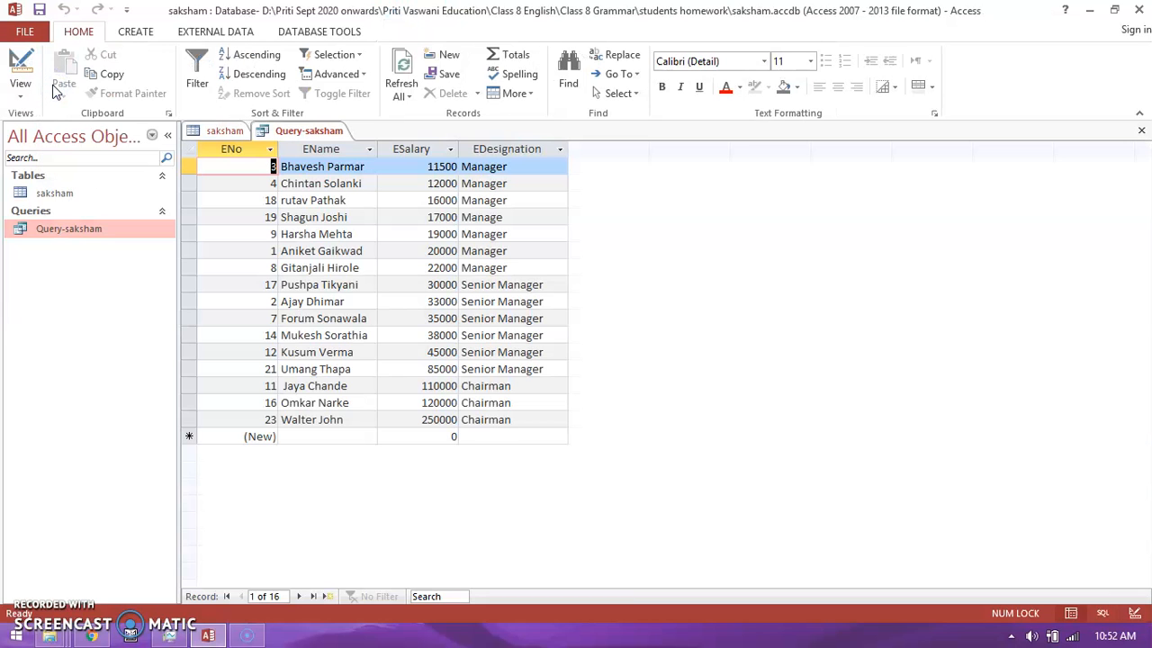